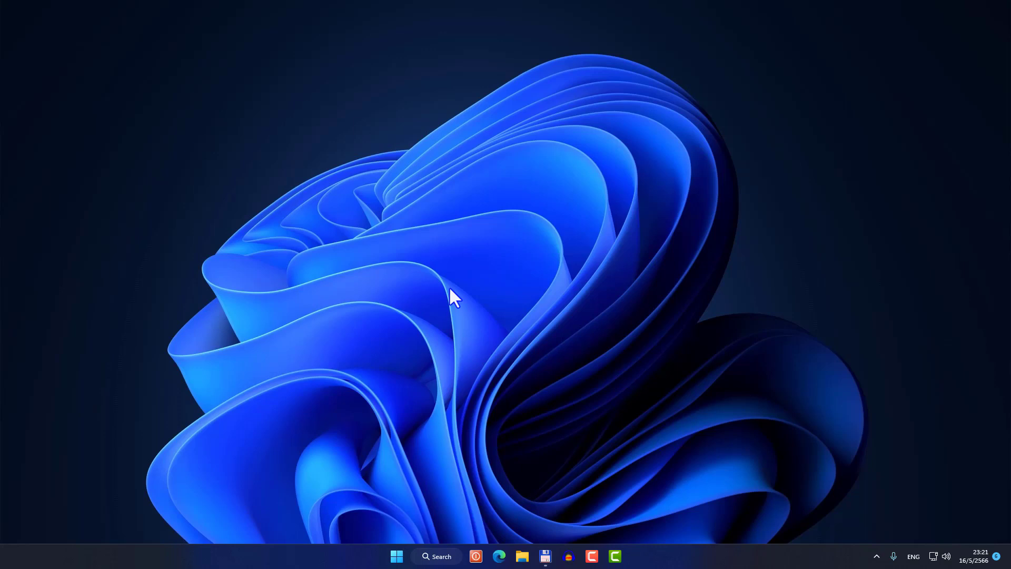
# - Open Macrium Reflect and start an image of Disk 1, the SPCC solid state disk, with both of its partitions
pyautogui.click(396, 556)
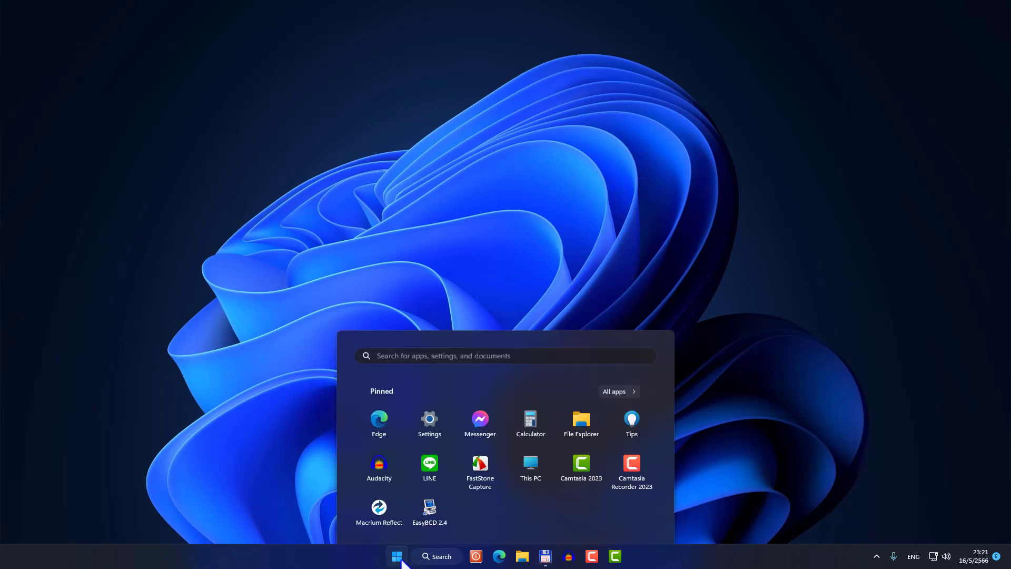
pyautogui.click(385, 343)
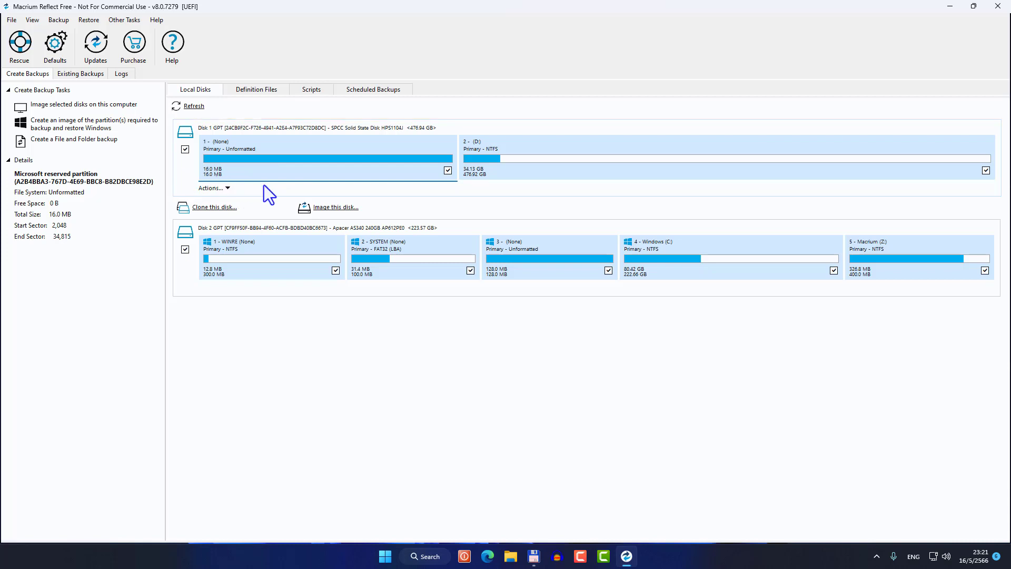
pyautogui.click(321, 209)
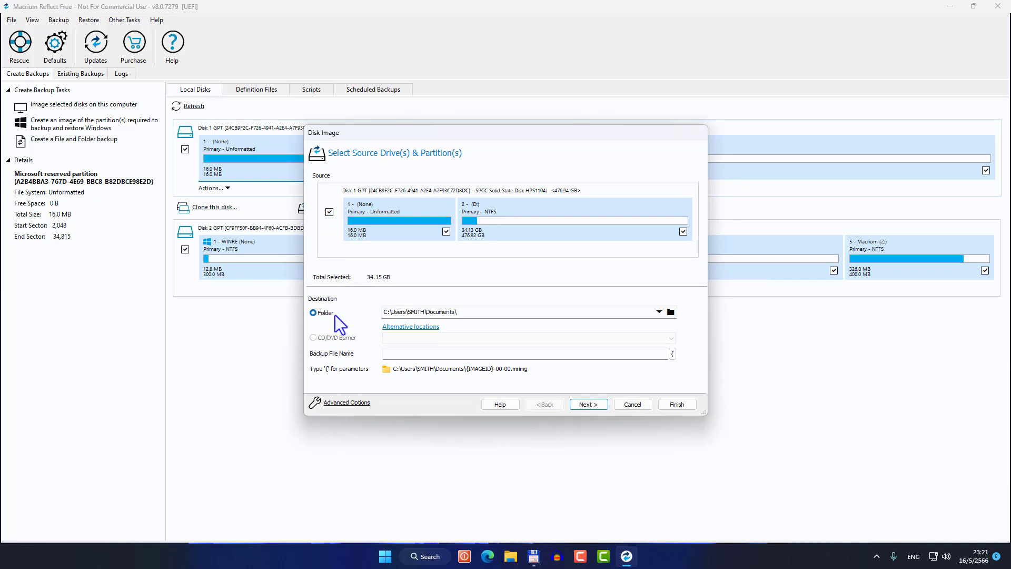
# - Set the image destination to the Documents folder and the backup file name to windows11-sp-512GB
pyautogui.click(671, 313)
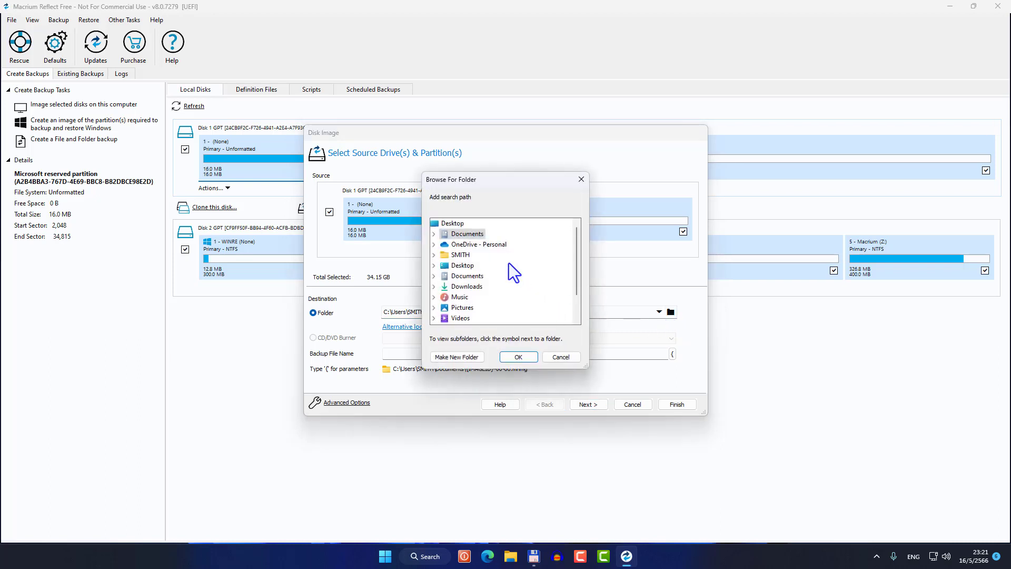
pyautogui.doubleClick(468, 235)
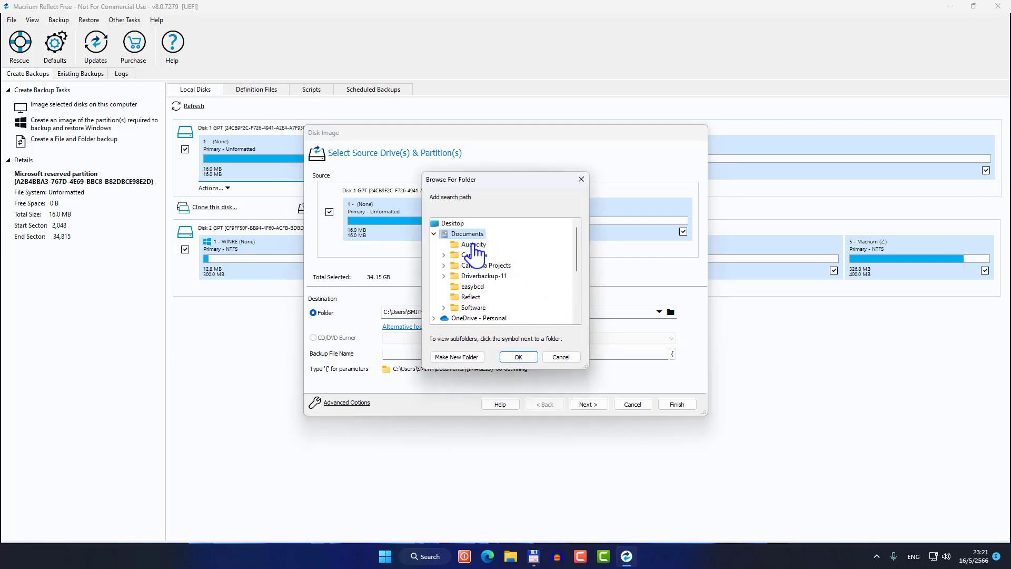
pyautogui.click(510, 356)
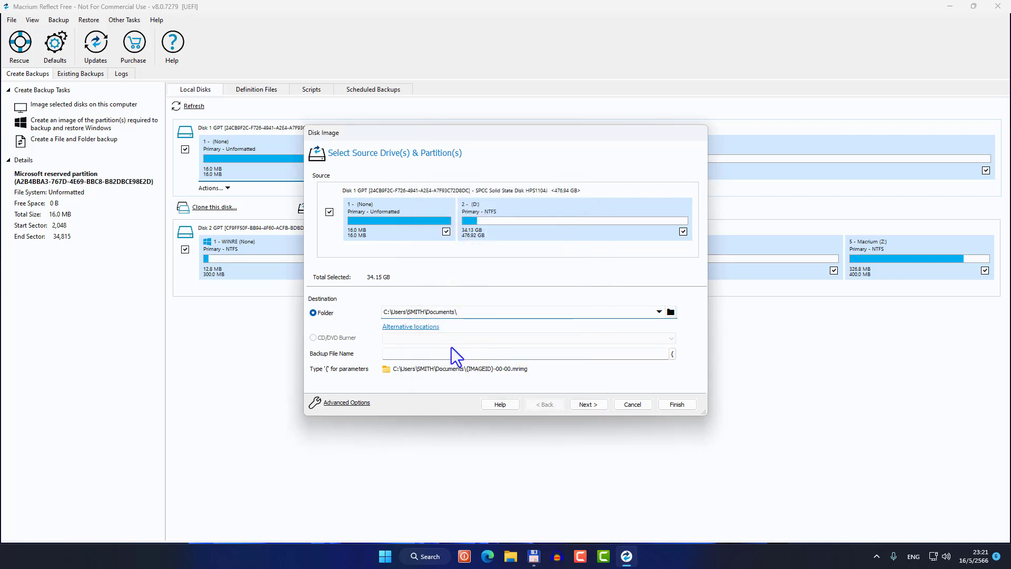
pyautogui.click(400, 354)
pyautogui.write('windows111')
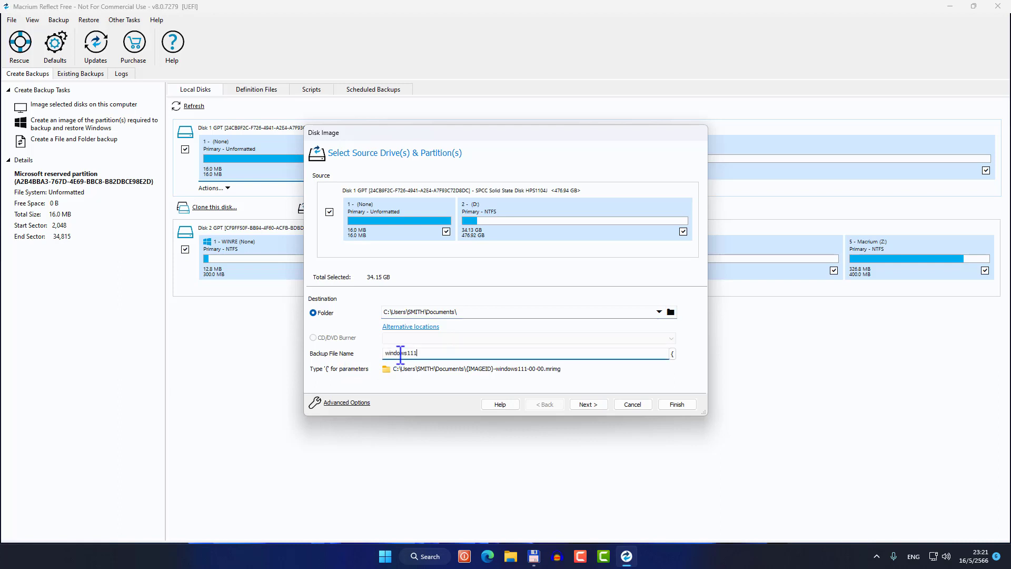
pyautogui.press('BackSpace')
pyautogui.write('-sp-512GB')
# - Add the comment "สำรอง windows 11 ติดตั้งแบบ clean" to the backup in its advanced options
pyautogui.click(345, 404)
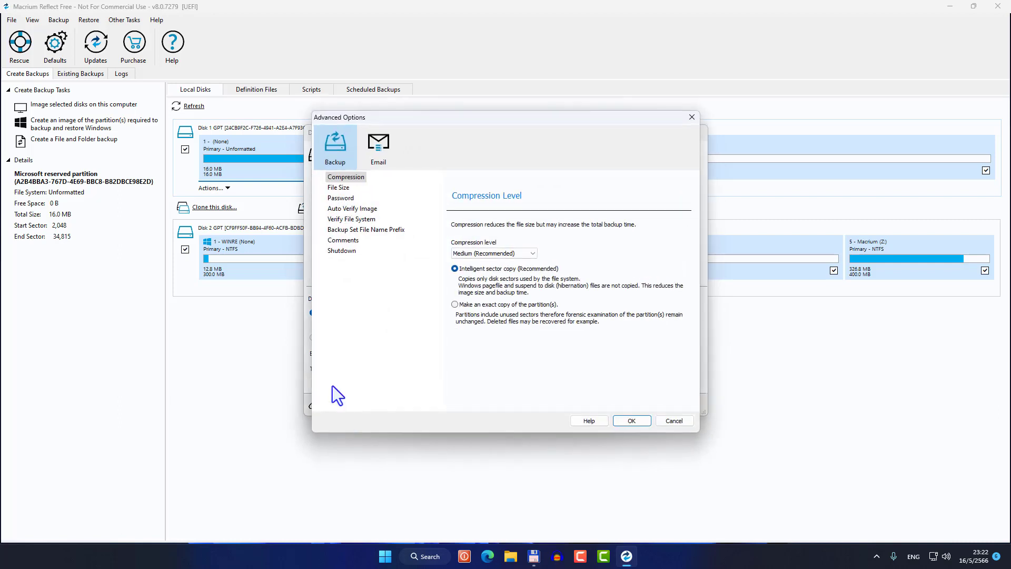
pyautogui.click(344, 242)
pyautogui.click(511, 299)
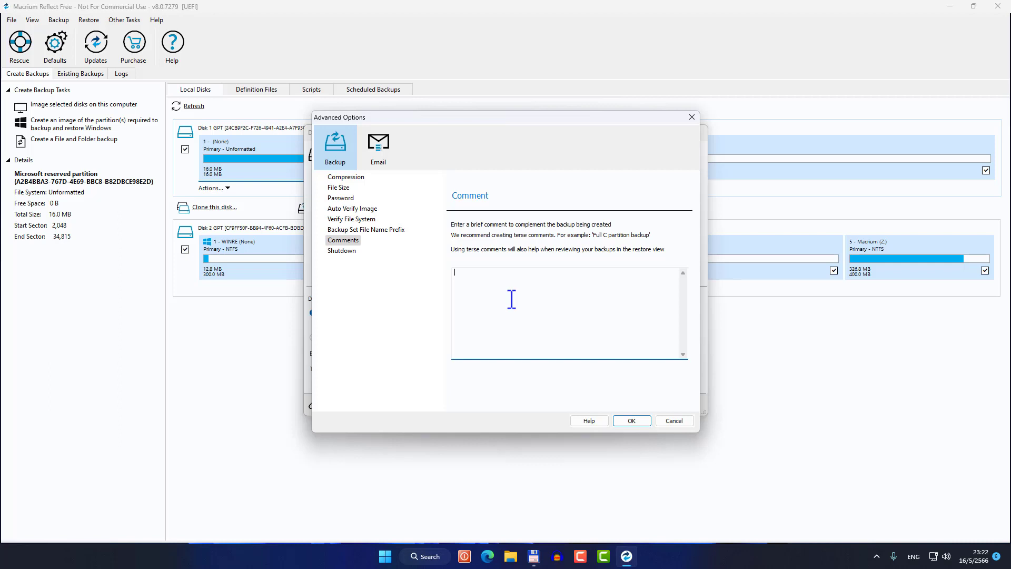
pyautogui.hotkey('alt', 'shift')
pyautogui.write('สำรอง')
pyautogui.hotkey('alt', 'shift')
pyautogui.write('windows 11')
pyautogui.hotkey('alt', 'shift')
pyautogui.write('ติดตั้งแบบ')
pyautogui.hotkey('alt', 'shift')
pyautogui.write('clean')
pyautogui.click(631, 421)
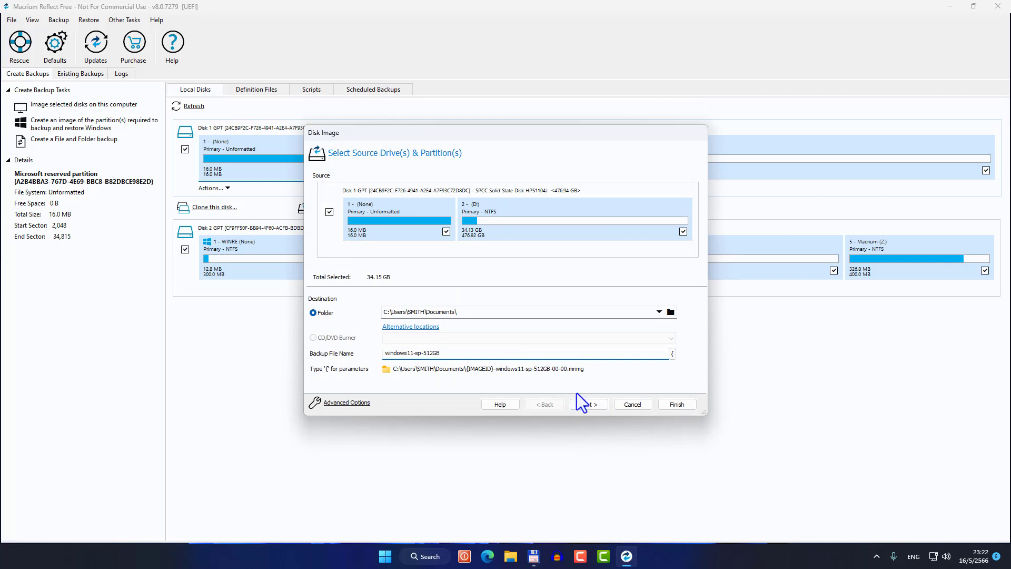
# - Turn off the Full and Differential retention rules in the backup plan and proceed to the imaging summary
pyautogui.click(586, 405)
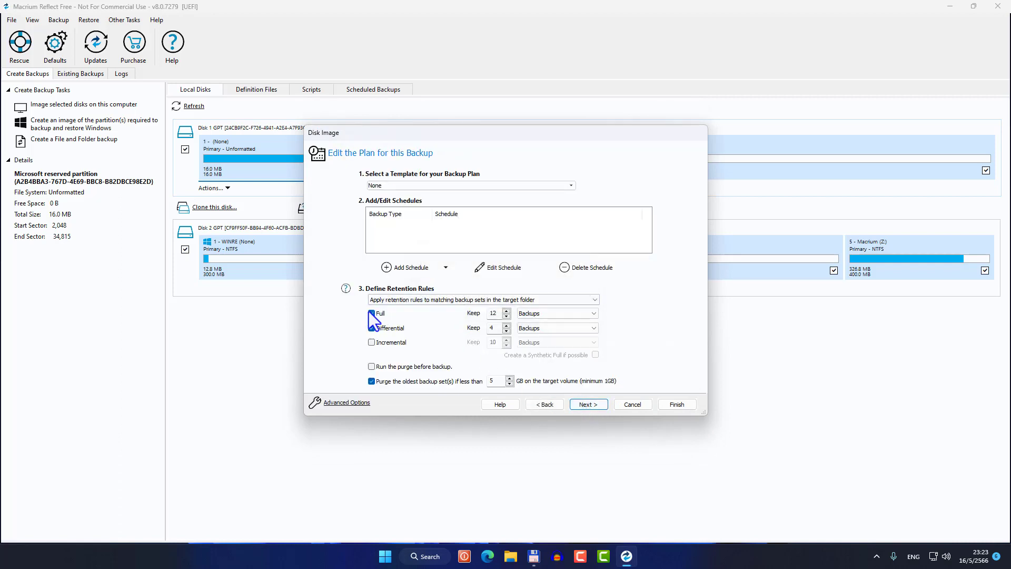
pyautogui.click(371, 313)
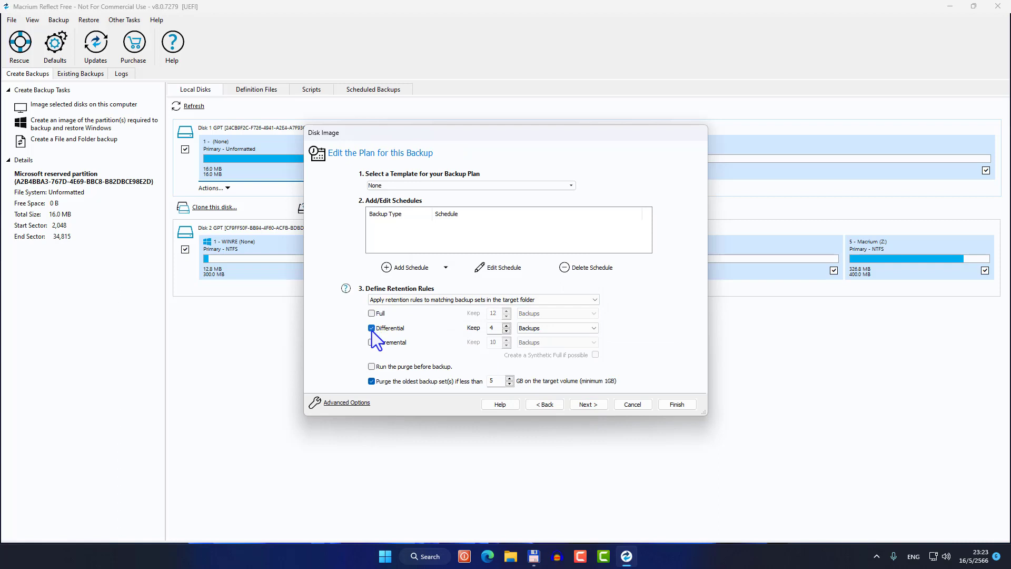
pyautogui.click(371, 330)
pyautogui.click(589, 404)
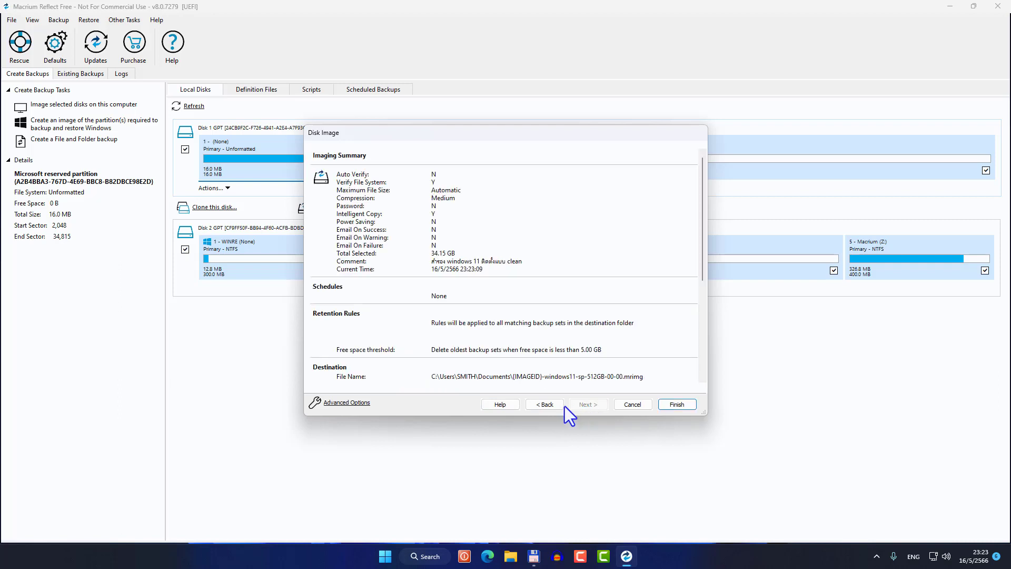
# - Finish the image setup and run the backup immediately without saving a backup definition file
pyautogui.click(676, 404)
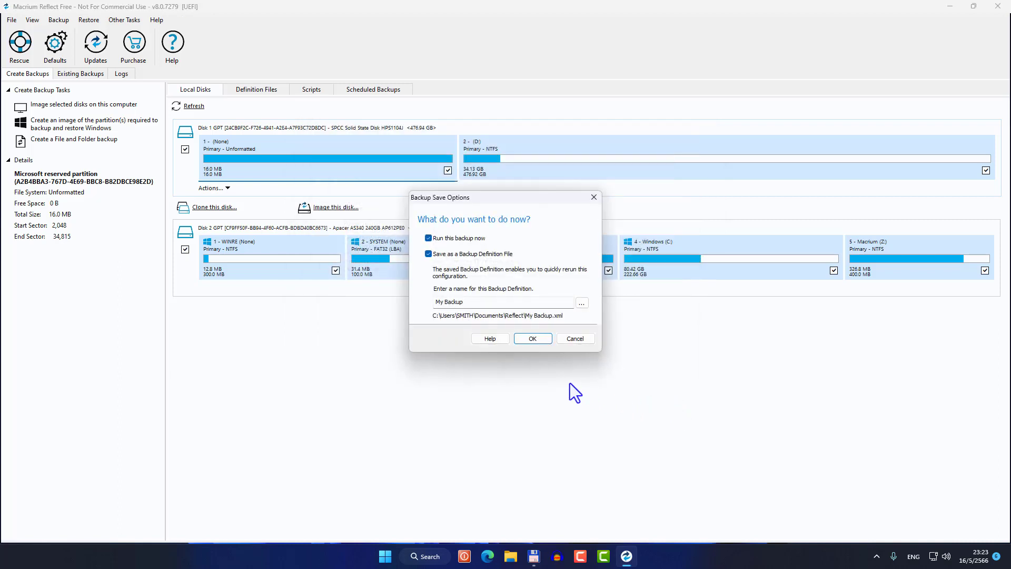
pyautogui.click(429, 255)
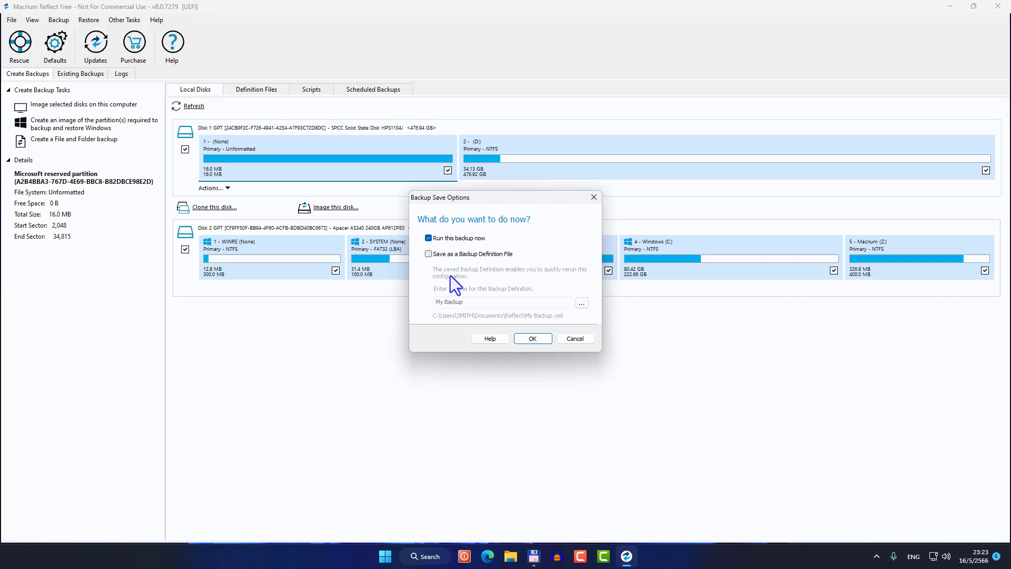
pyautogui.click(532, 339)
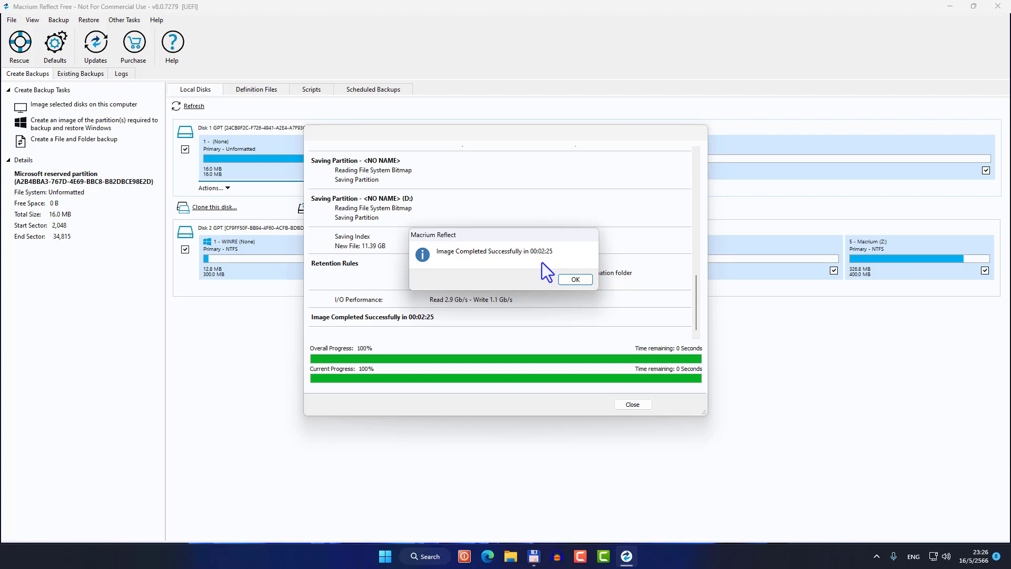
# - Review the imaging log for the source partitions, saved file and retention rules, and close it
pyautogui.click(567, 279)
pyautogui.scroll(3, 559, 276)
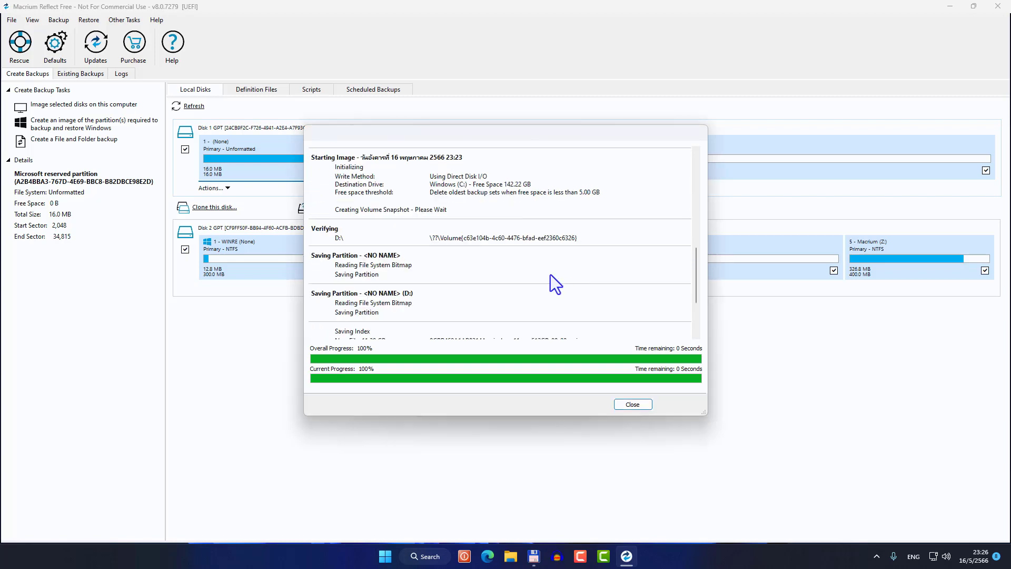
pyautogui.scroll(3, 455, 220)
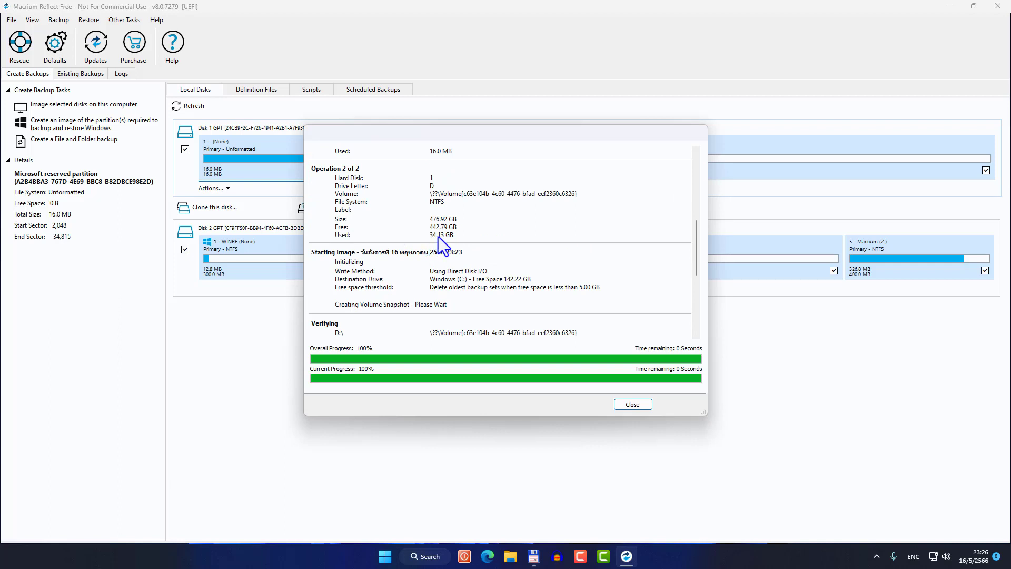
pyautogui.scroll(-5, 472, 293)
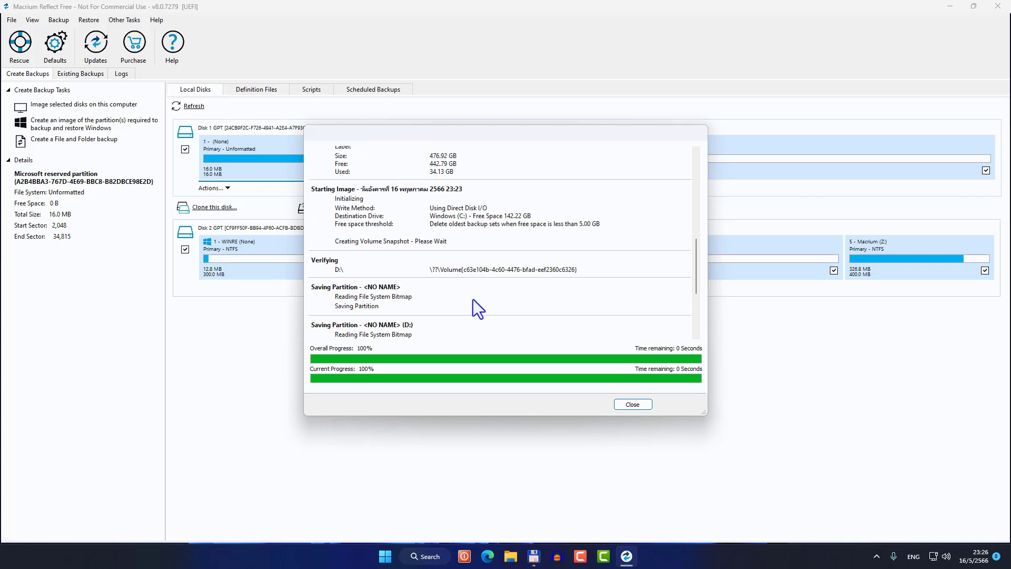
pyautogui.scroll(-1, 476, 309)
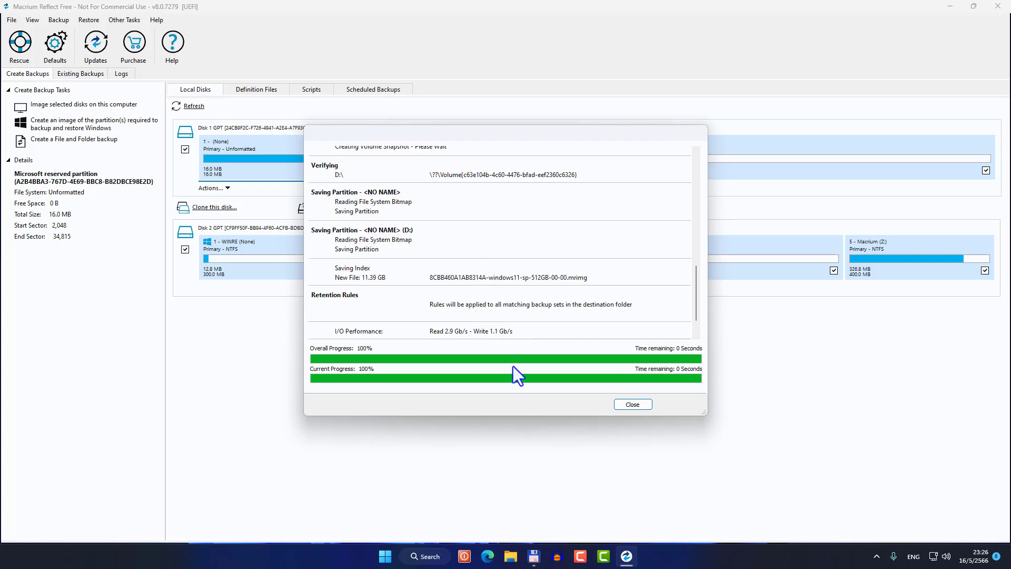
pyautogui.click(632, 404)
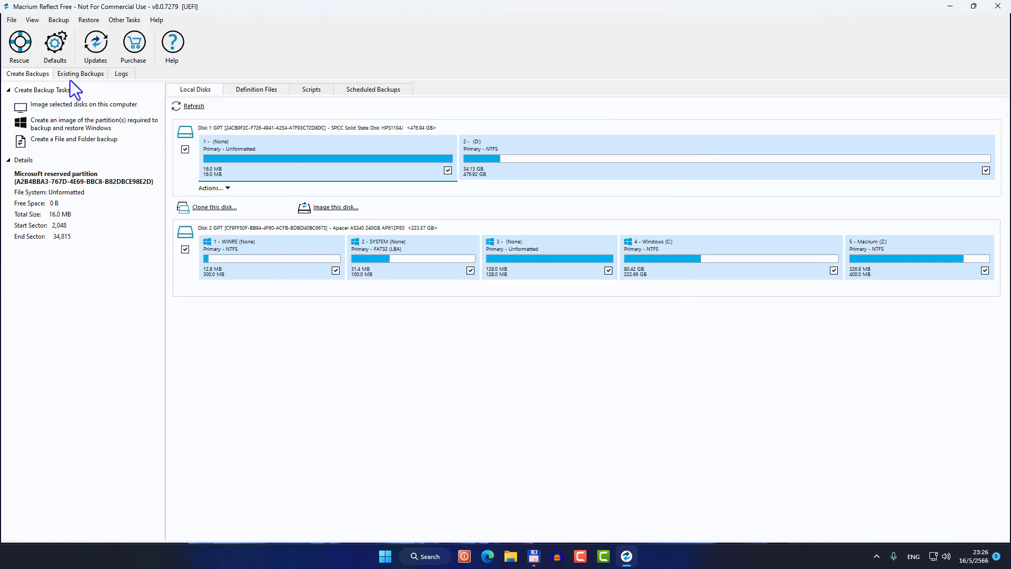
# - Examine the details of the windows11-sp-512GB image among the existing backups
pyautogui.click(82, 75)
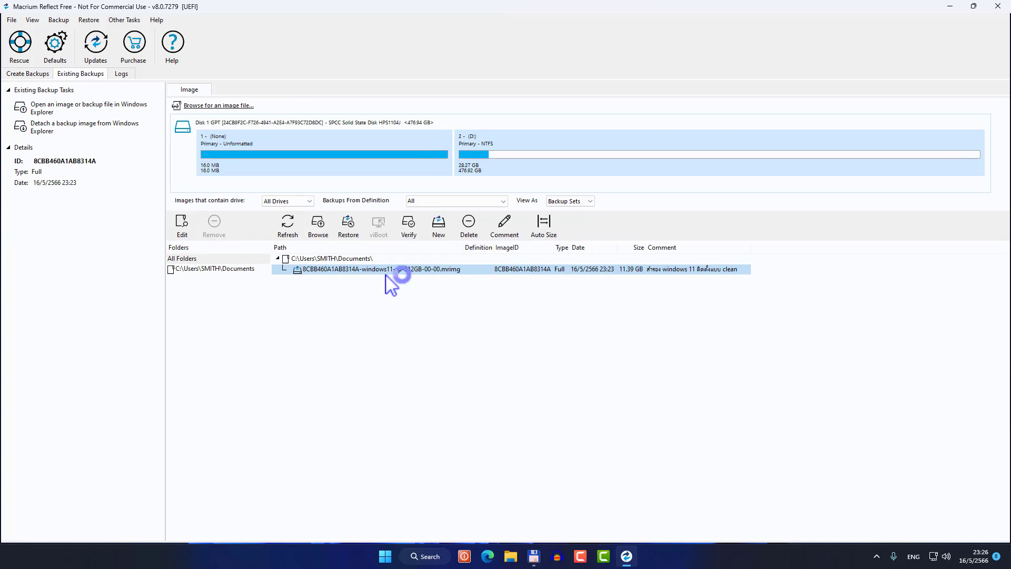
pyautogui.moveTo(404, 274)
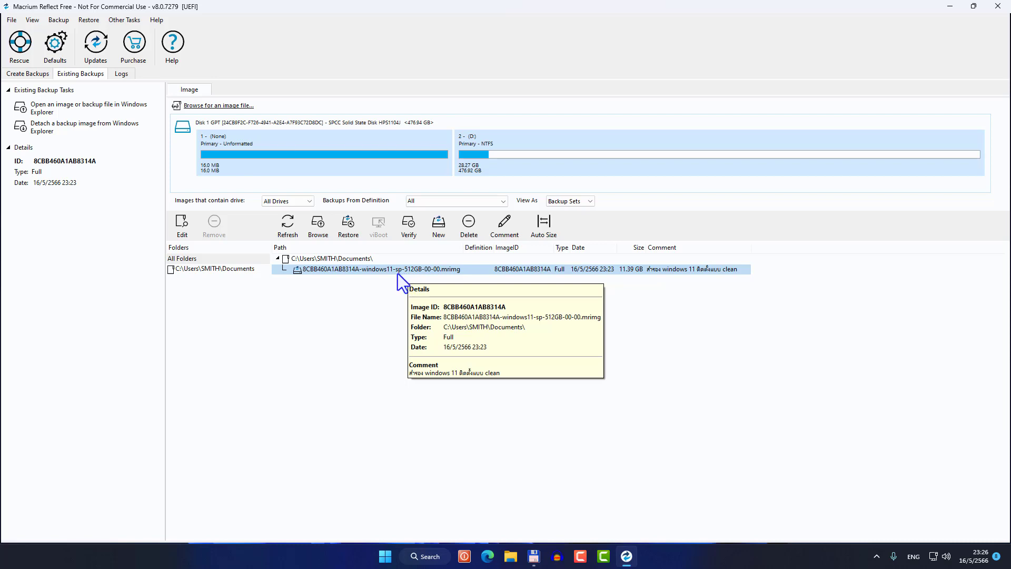
pyautogui.moveTo(362, 273)
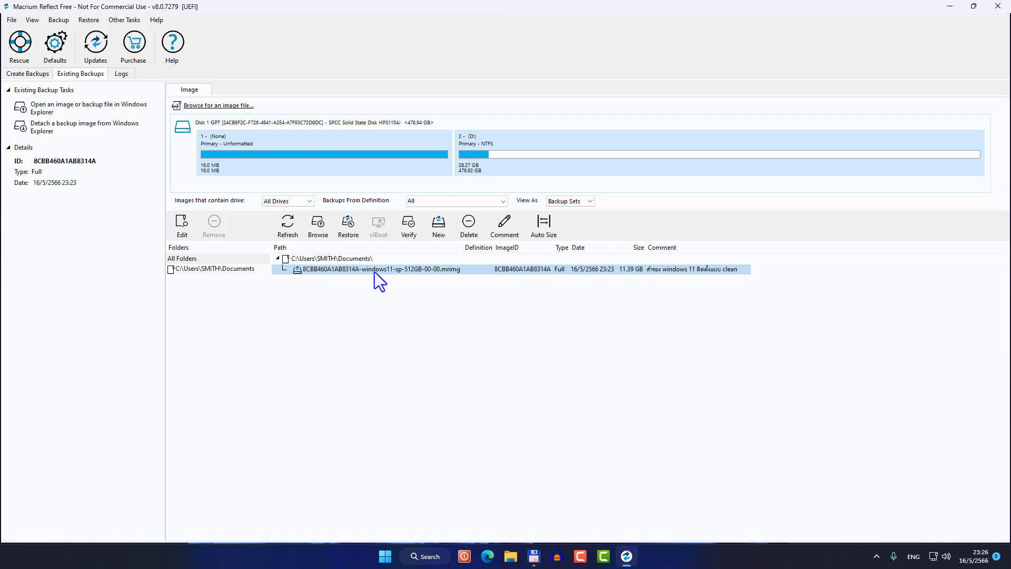
# - View the comment of the windows11-sp-512GB image and close it without saving changes
pyautogui.click(504, 232)
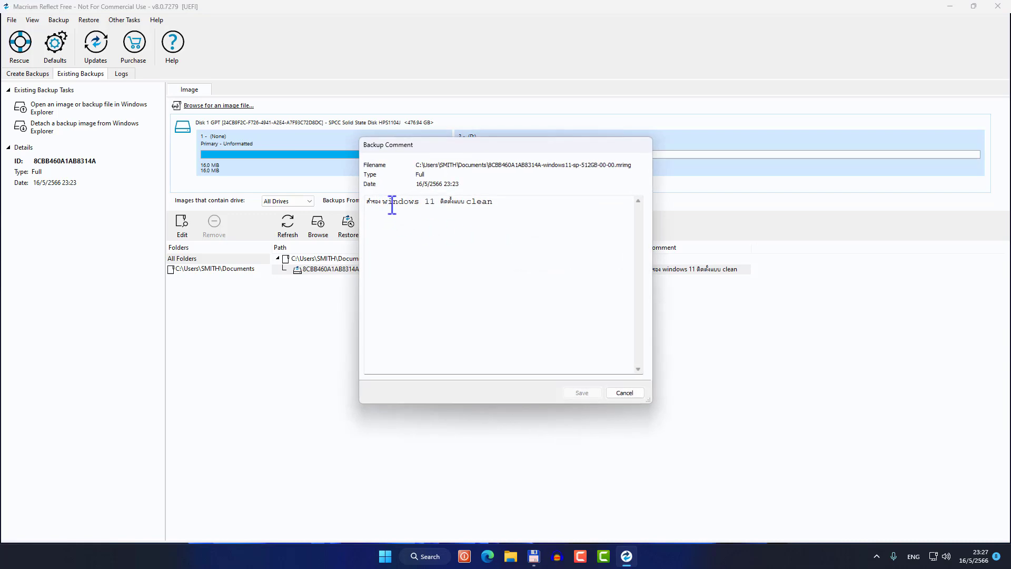
pyautogui.click(503, 195)
pyautogui.moveTo(502, 150); pyautogui.dragTo(538, 190)
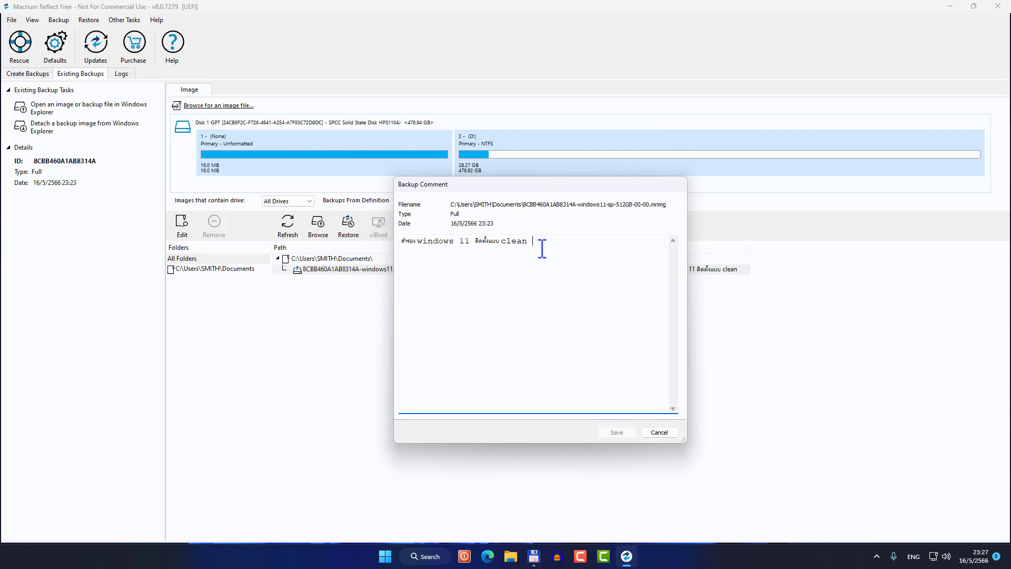
pyautogui.click(649, 433)
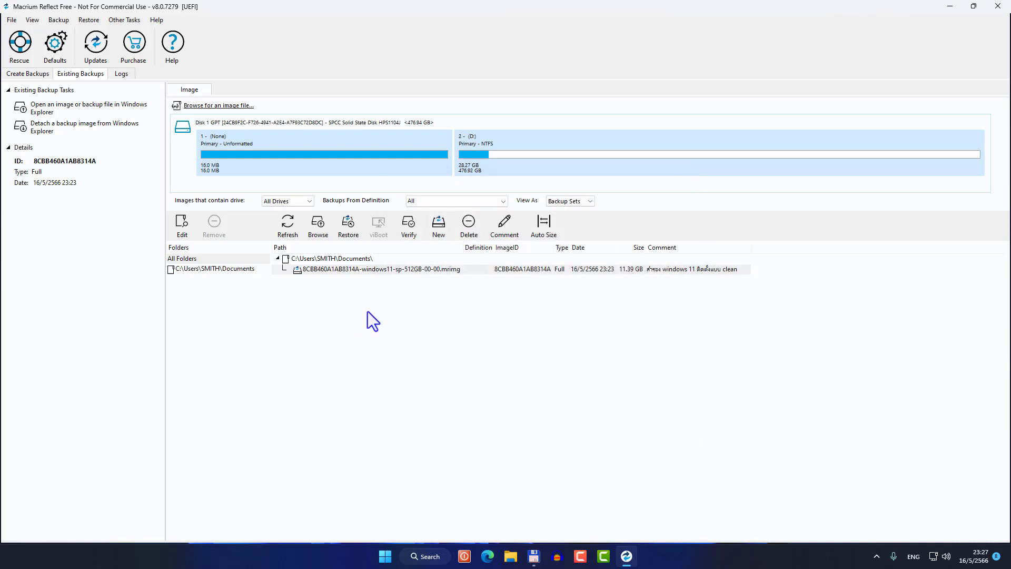